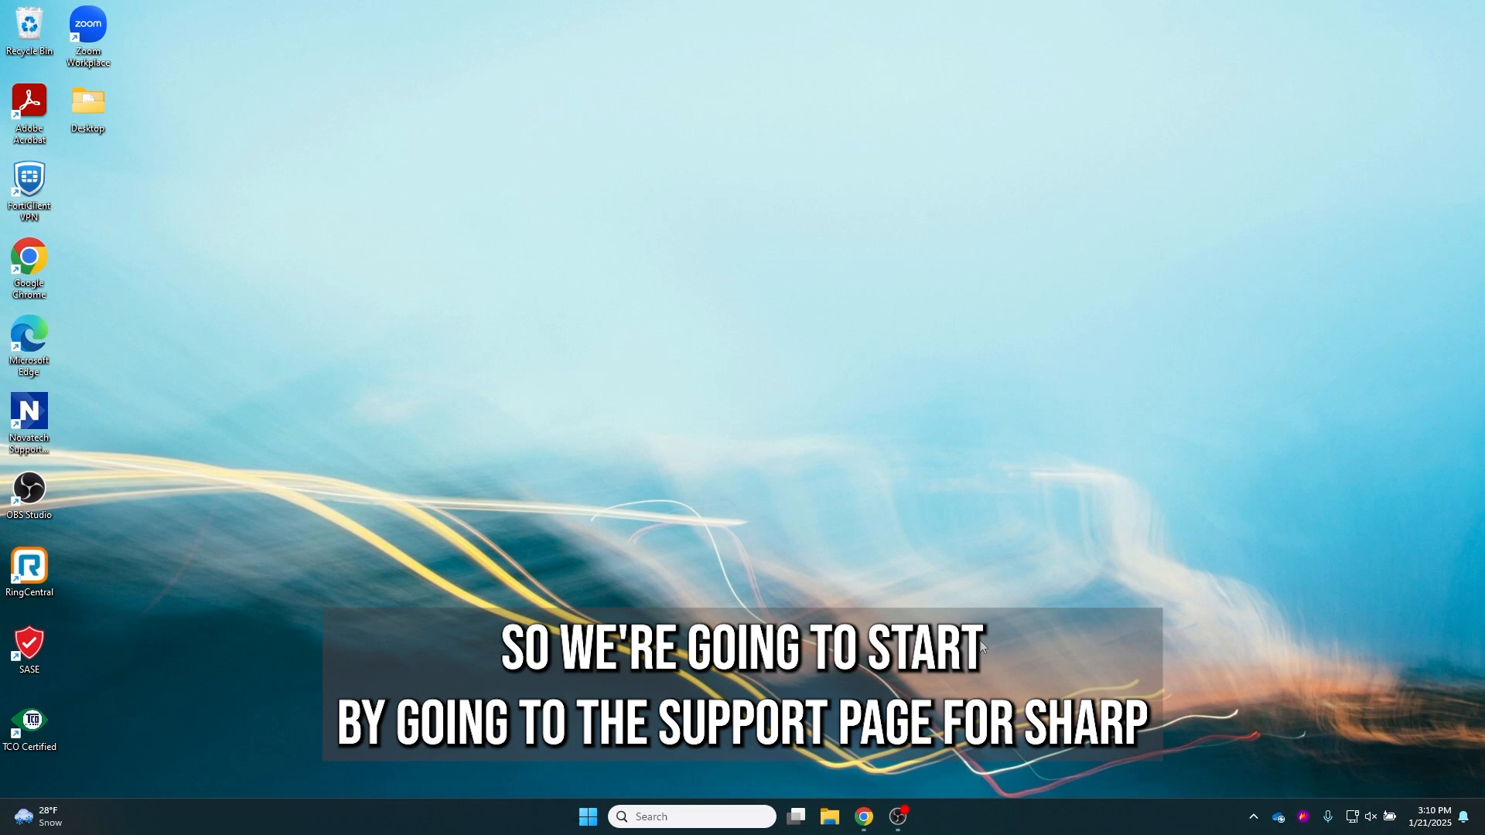
Search Sharp downloads for MFPs, model BP-70C45, file type Drivers and Utilities
left_click(845, 685)
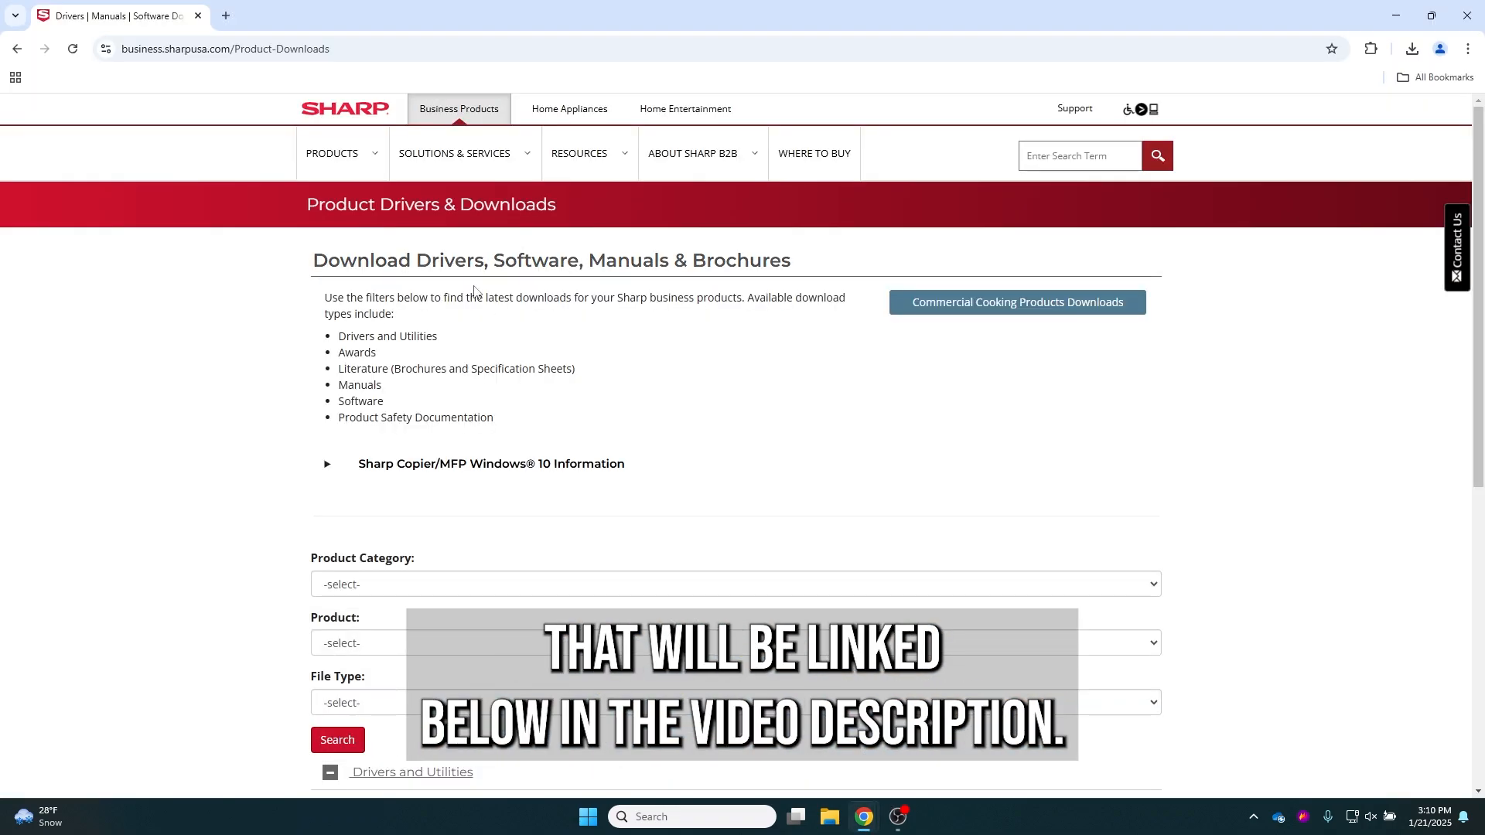
left_click(364, 585)
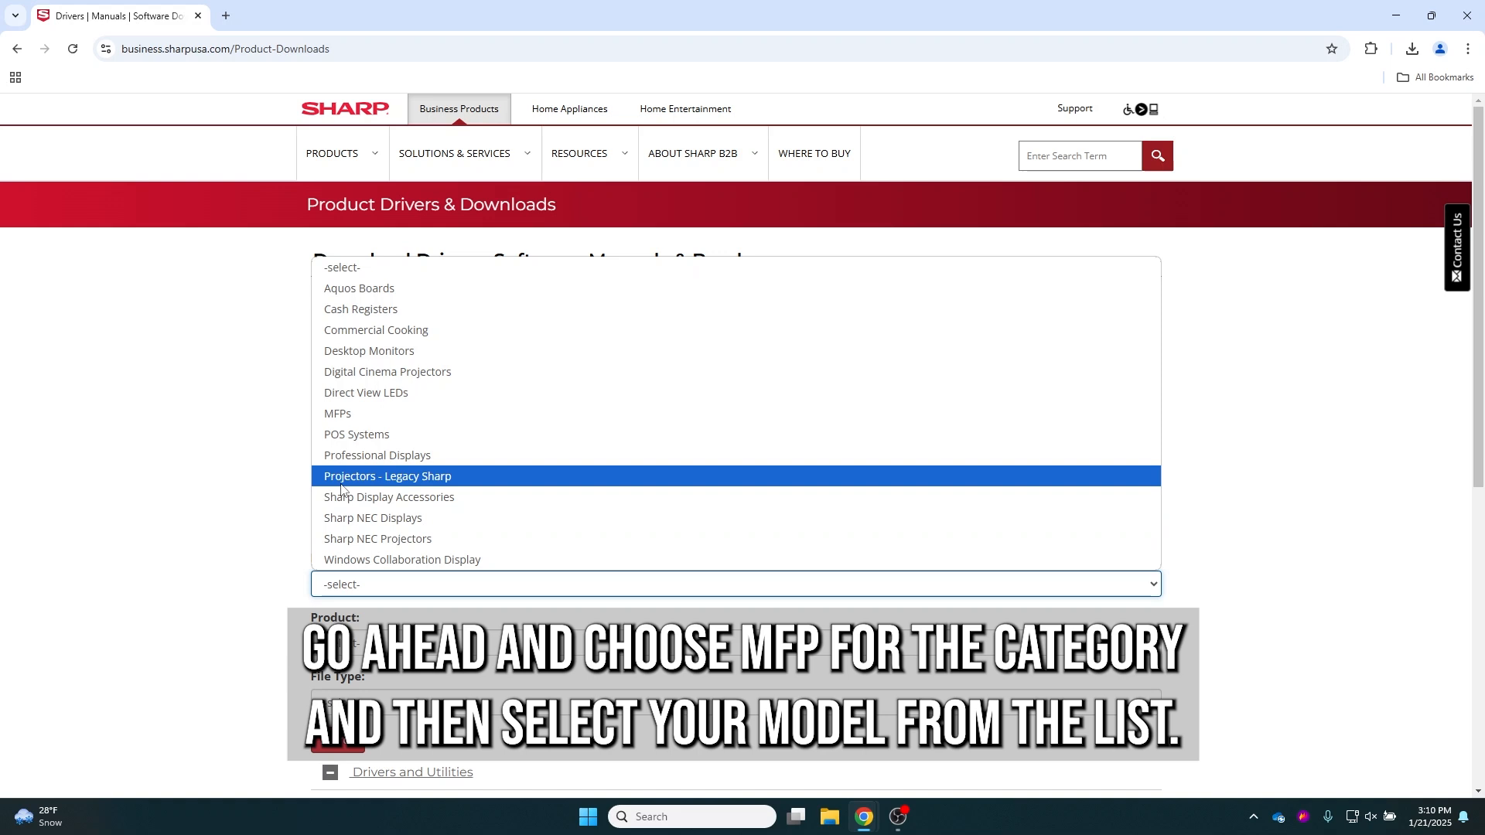
left_click(346, 418)
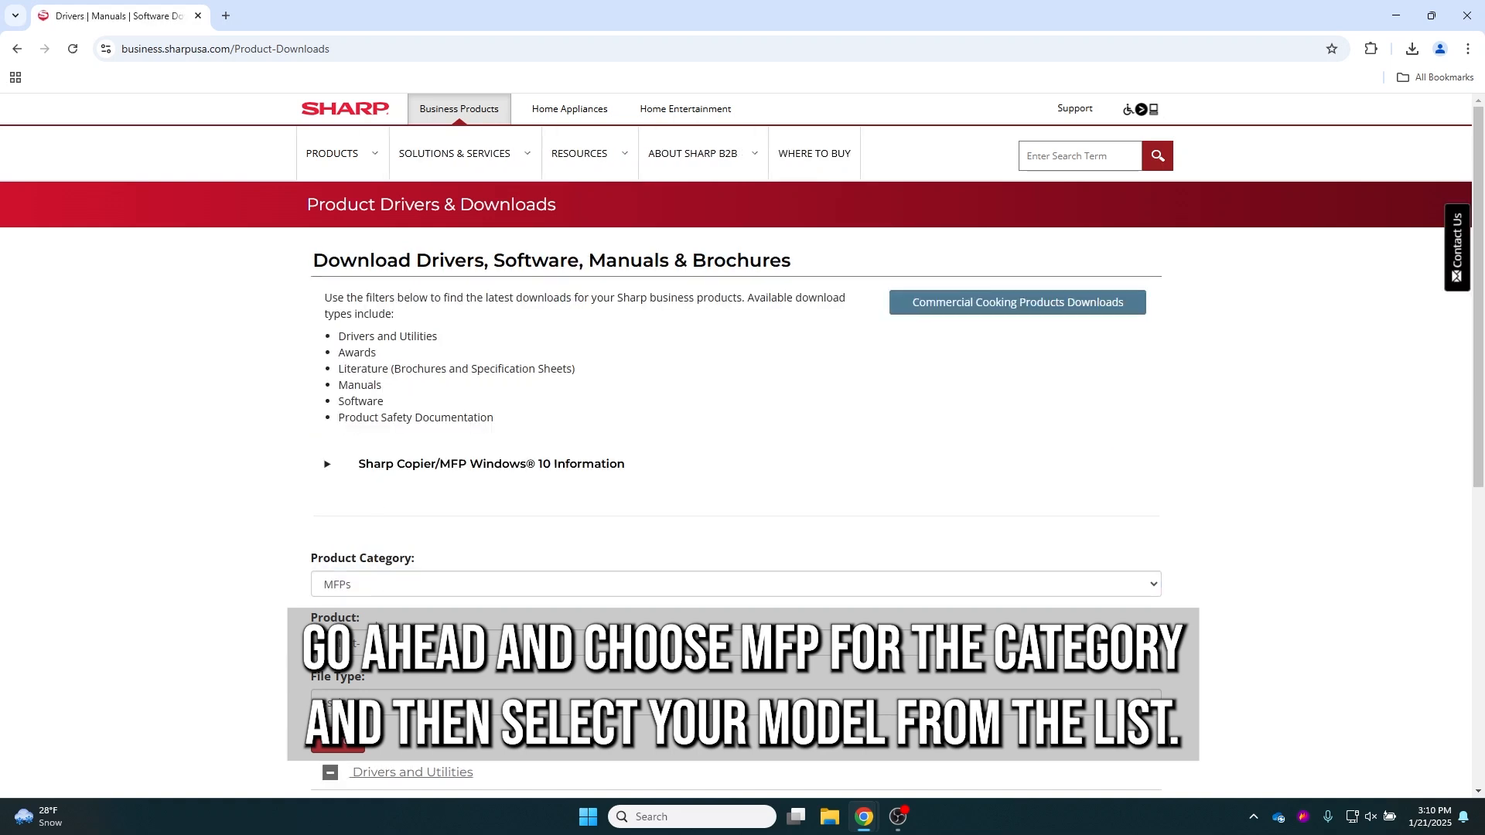
left_click(372, 644)
scroll(377, 515, "down", 10)
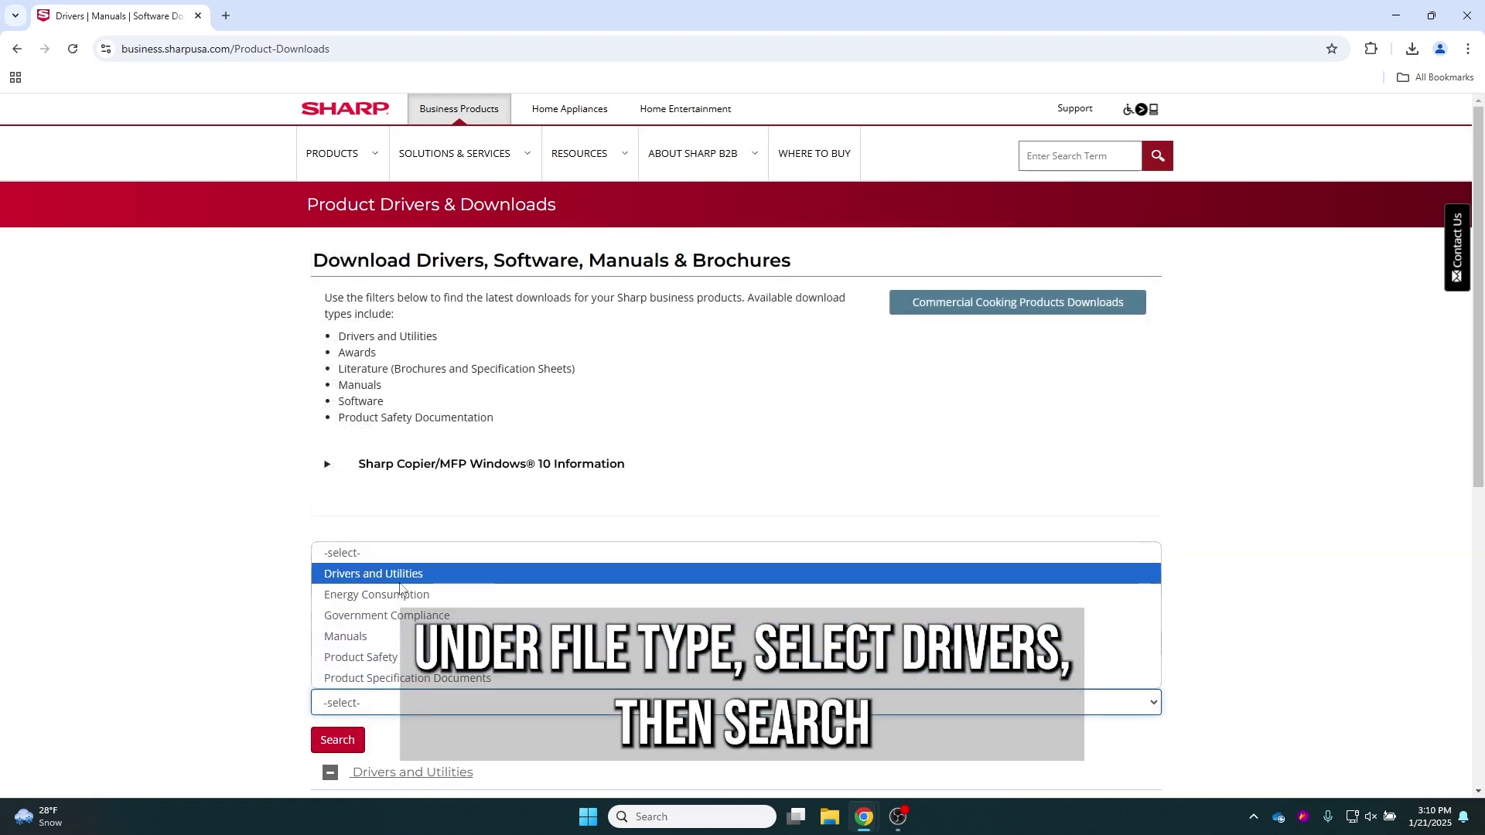
left_click(372, 574)
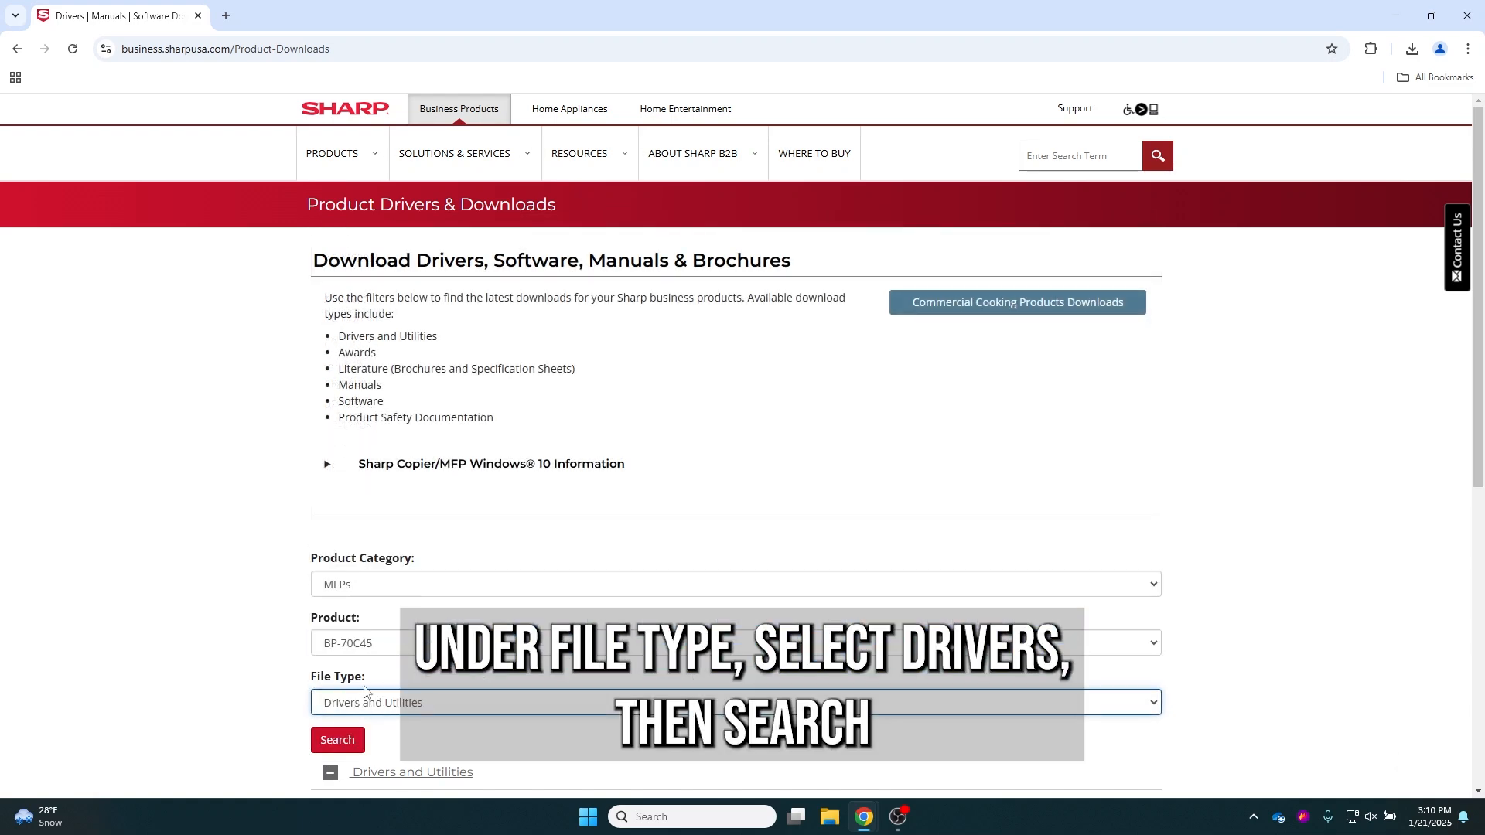
left_click(342, 742)
scroll(601, 564, "down", 2)
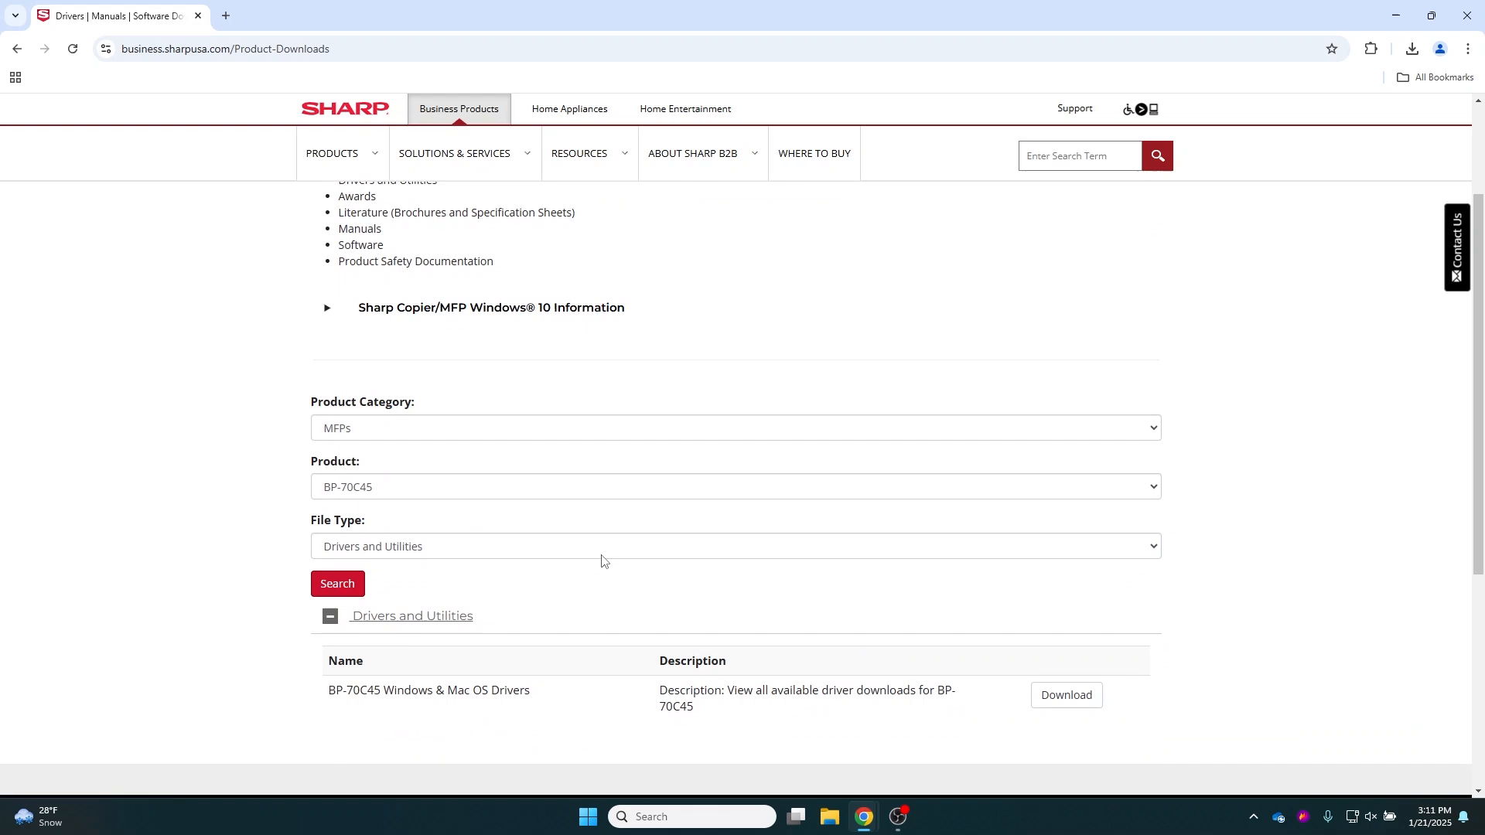
Download the BP-70C45 PCL6 / PS / PPD Drivers installer for Windows 11
left_click(1067, 619)
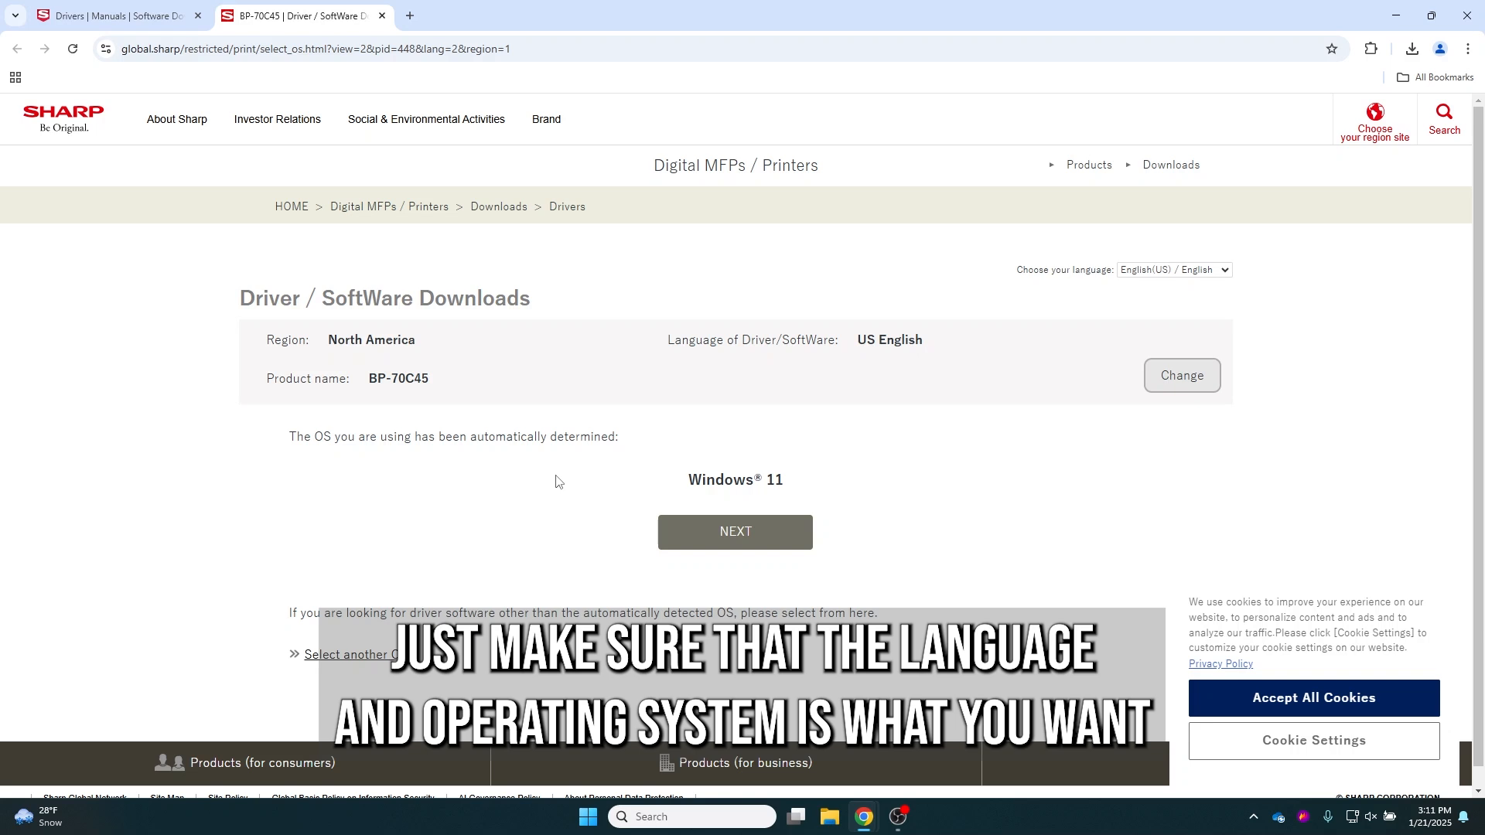
left_click(772, 539)
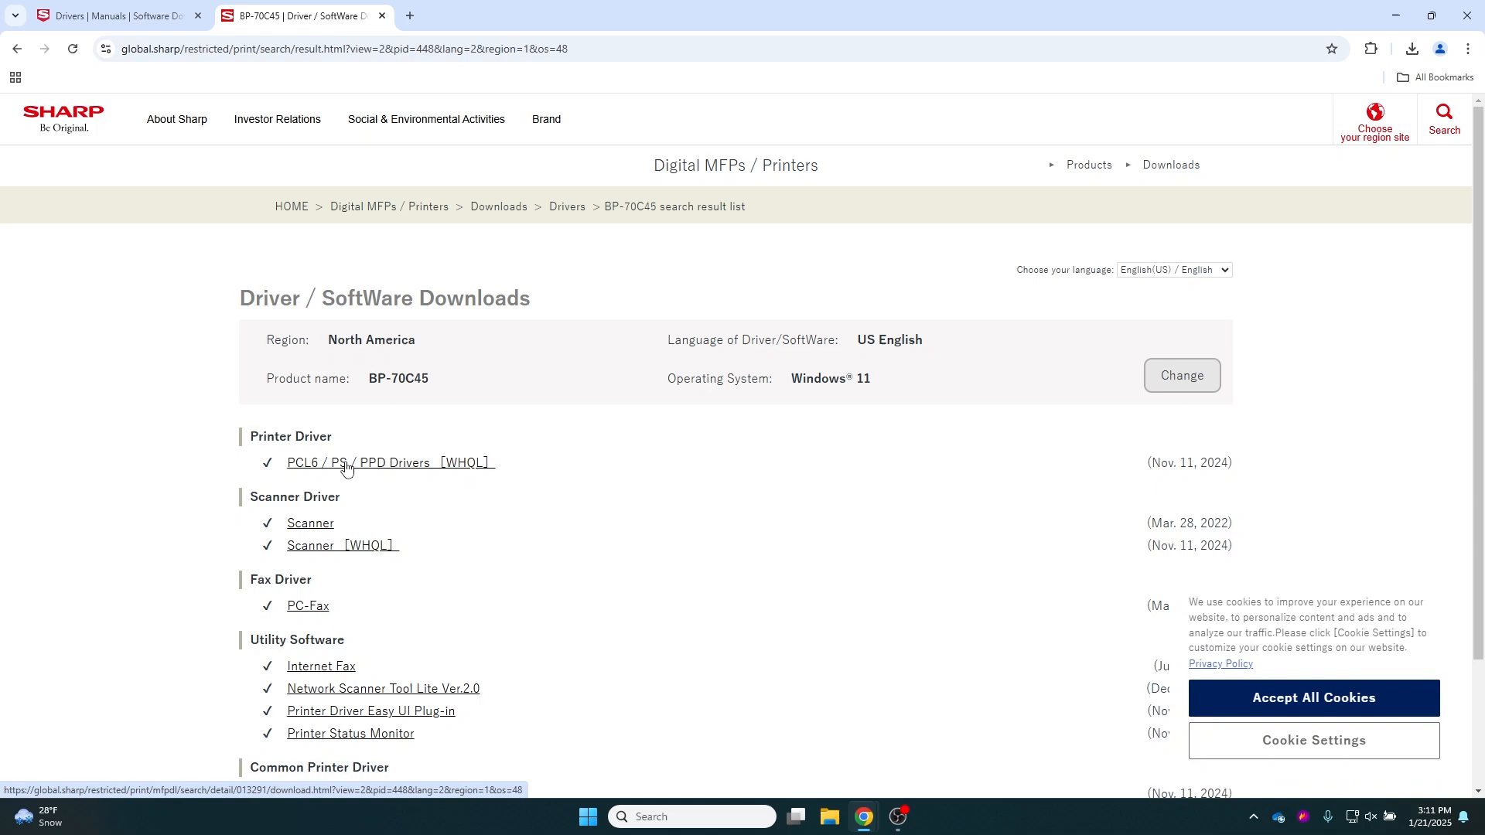
left_click(346, 463)
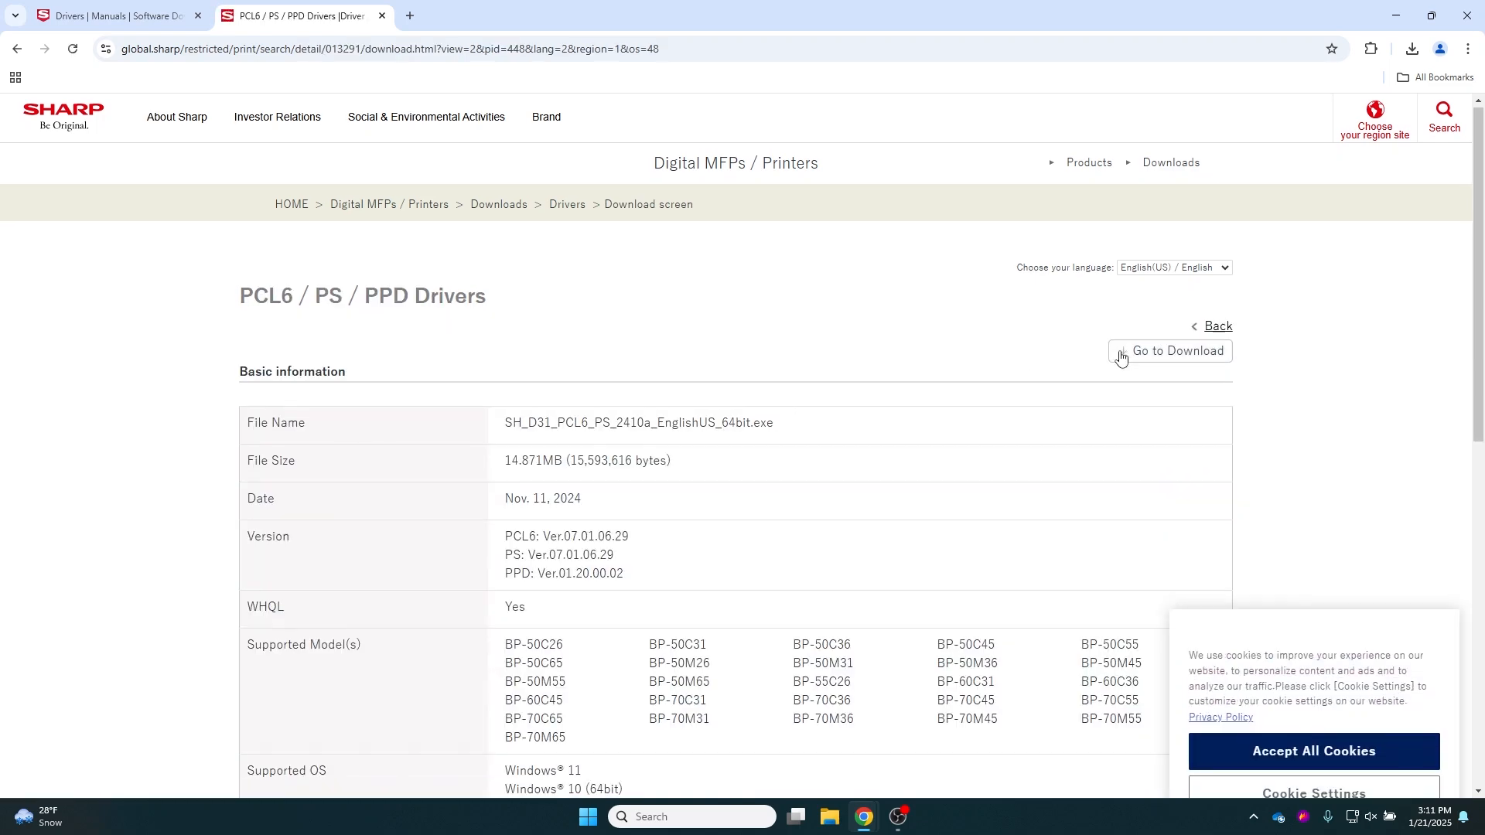
left_click(1120, 353)
left_click(756, 637)
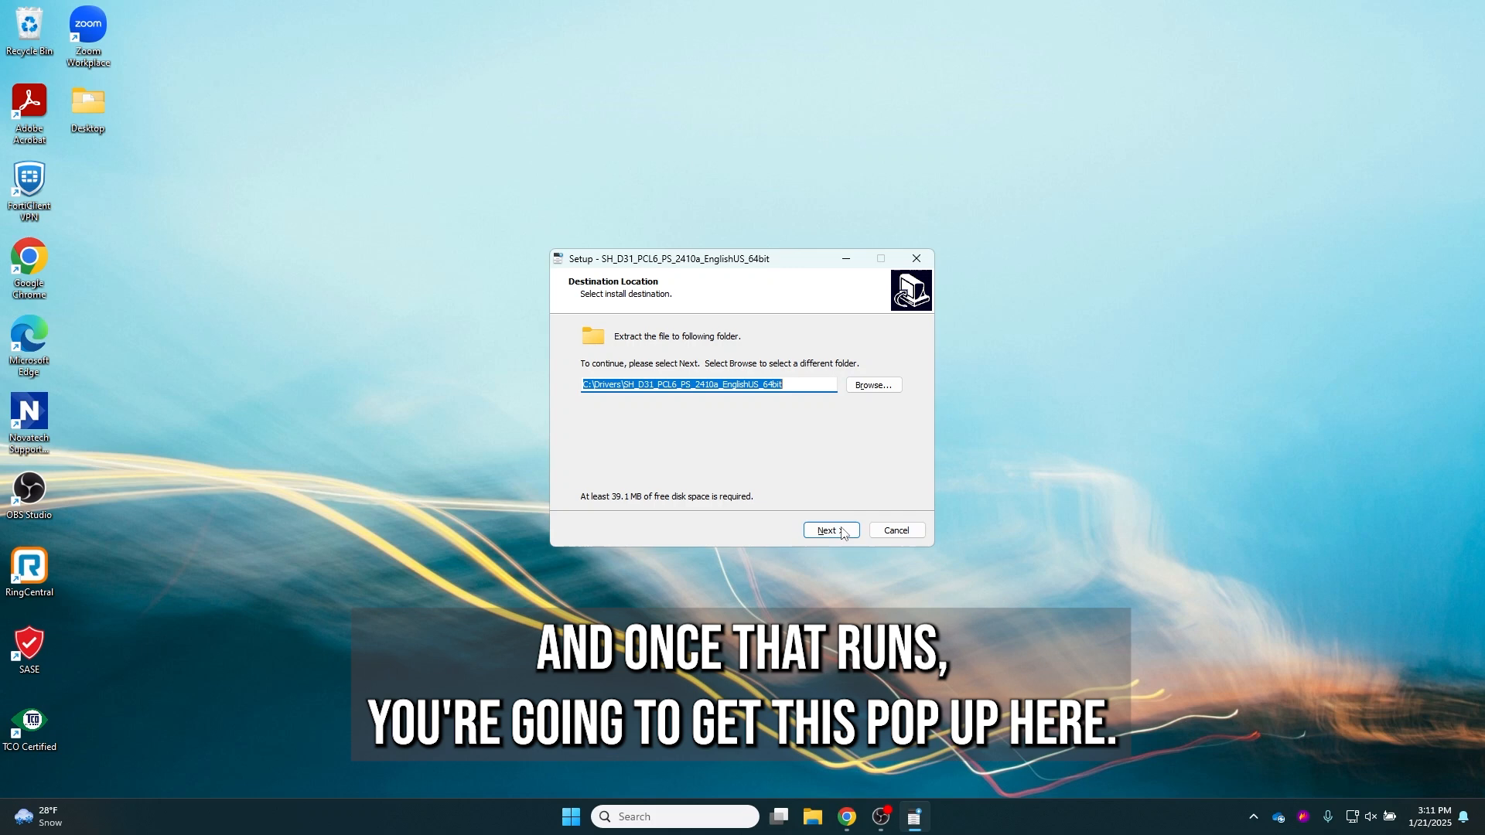
Extract to the default folder and run the Standard network-search installation, which finds no MFP
left_click(842, 535)
left_click(798, 473)
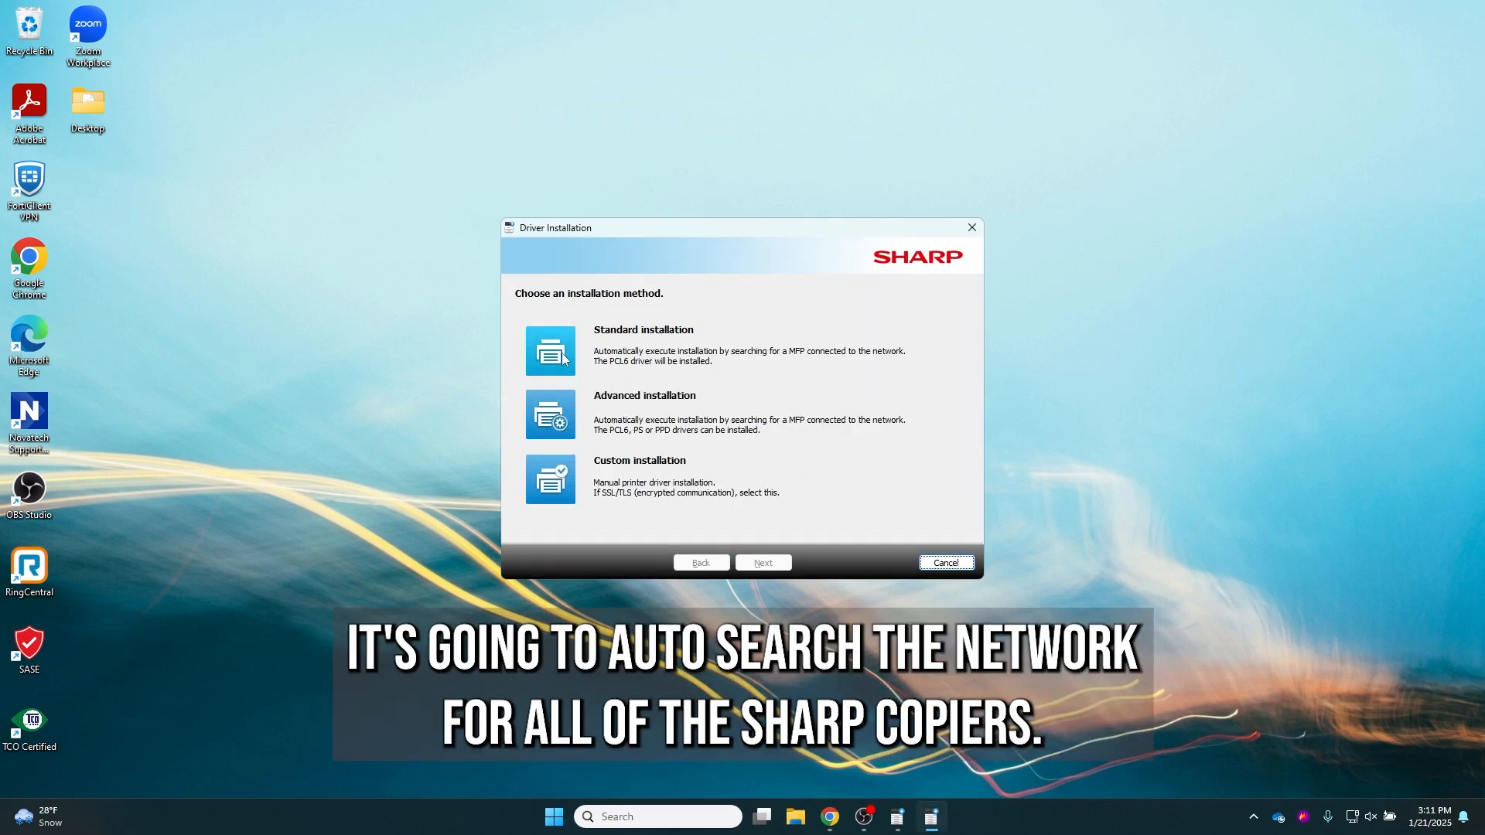
left_click(552, 351)
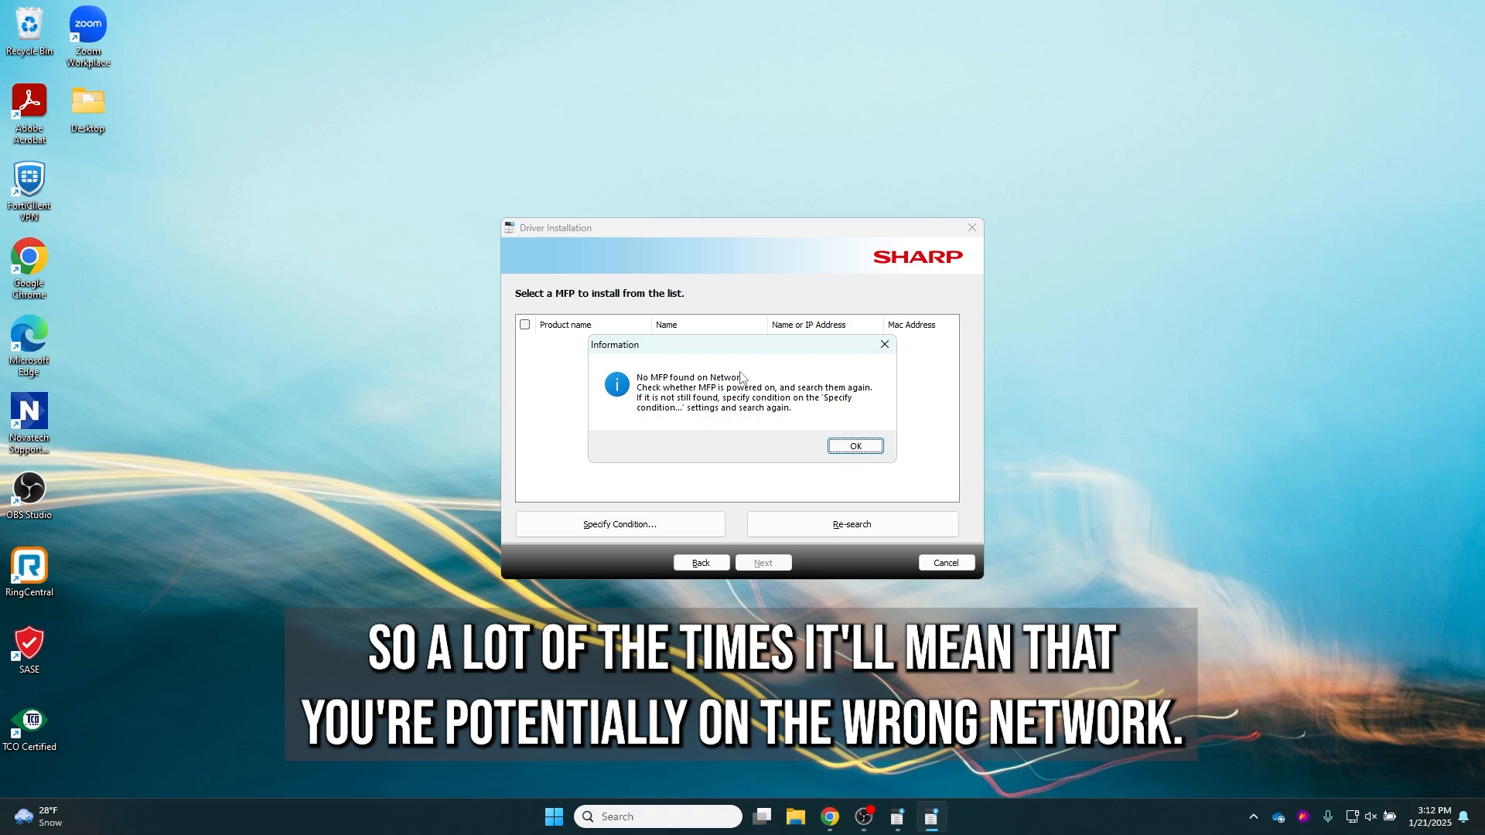
left_click_drag(767, 351, 782, 314)
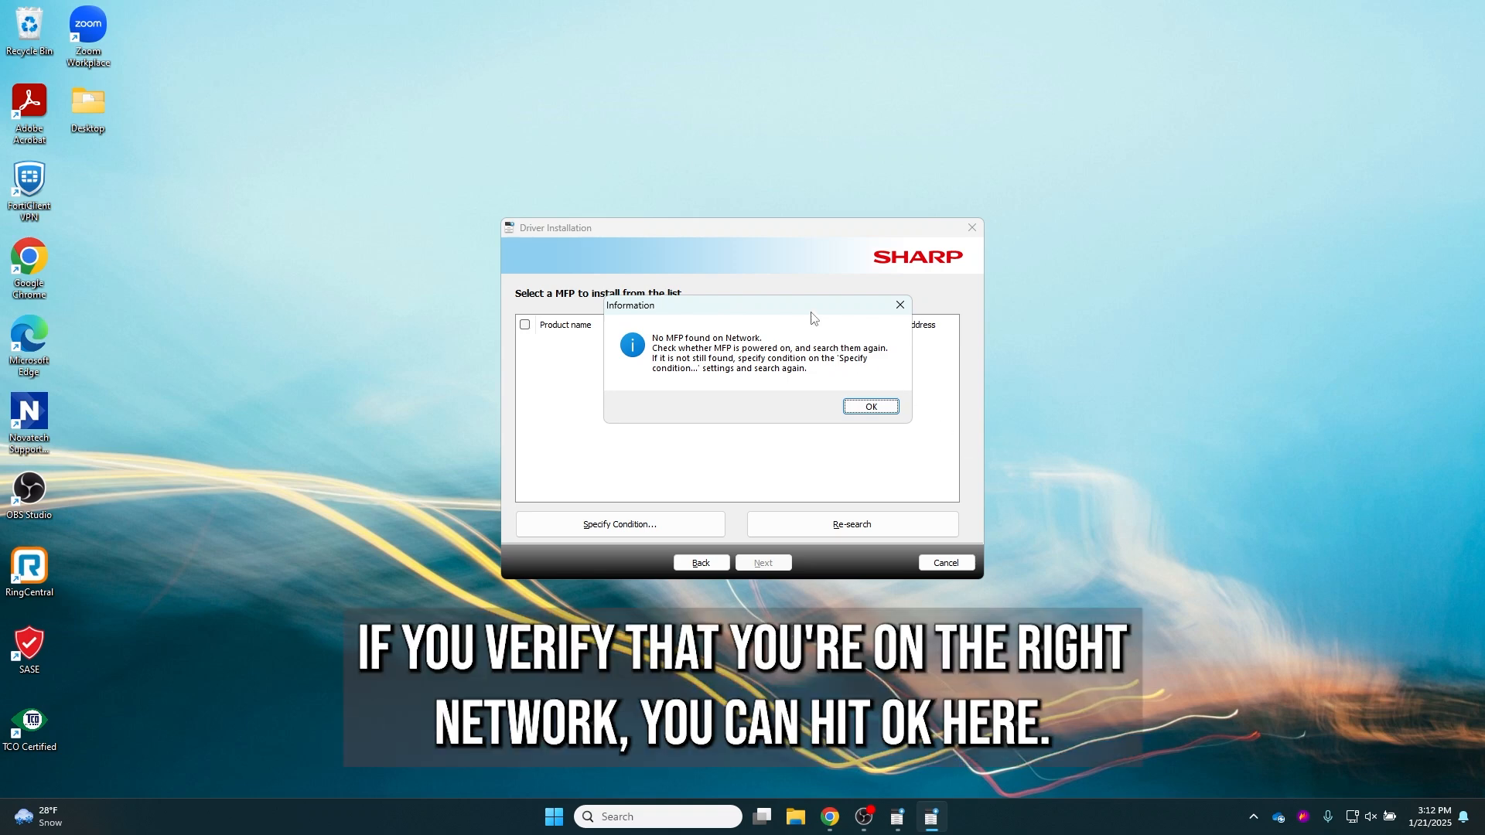
Search for the copier by specifying its IP address 10.1.0.154
left_click(870, 407)
left_click(650, 533)
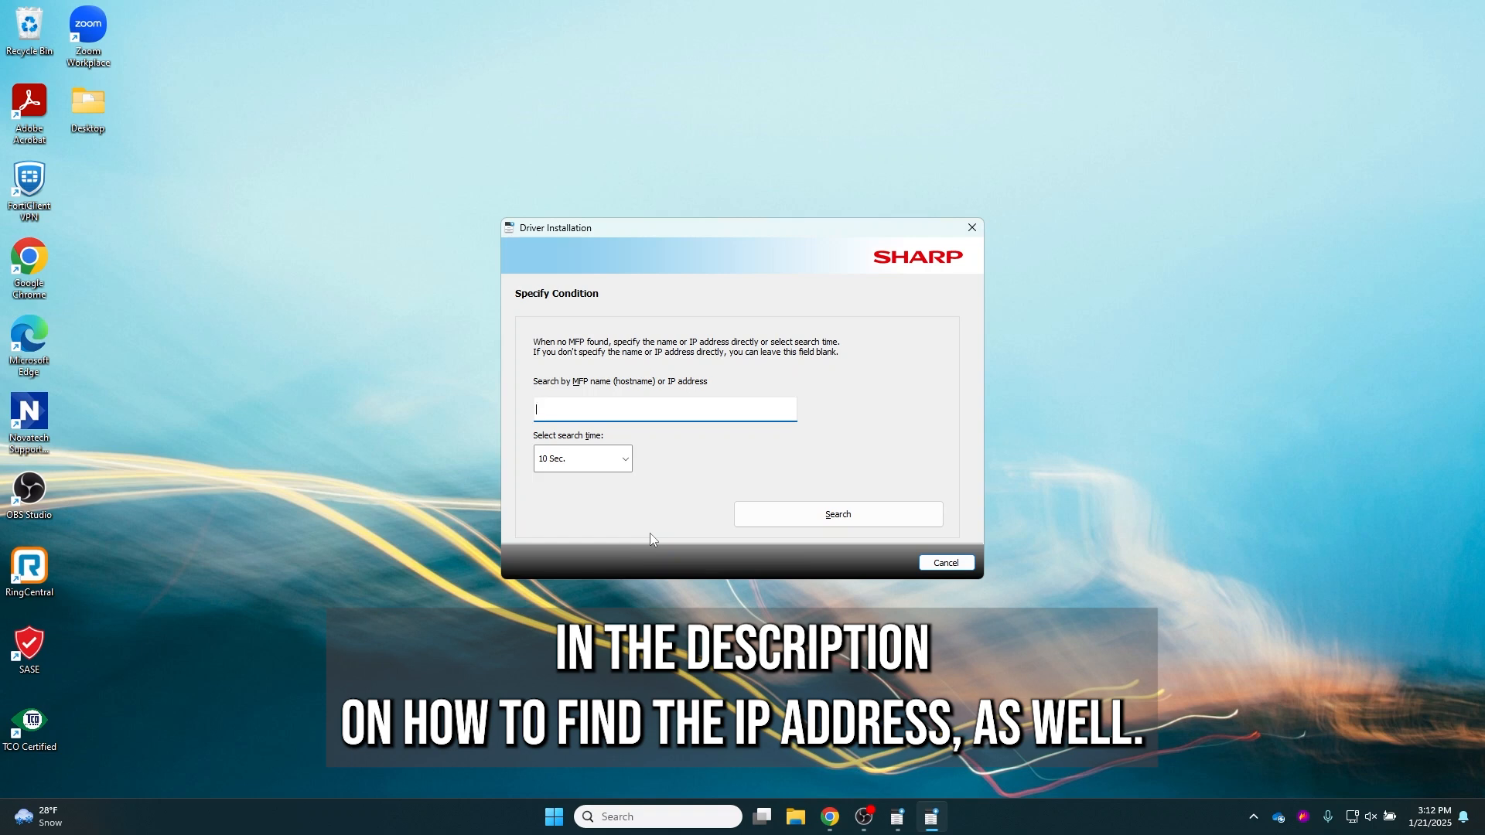
type("1")
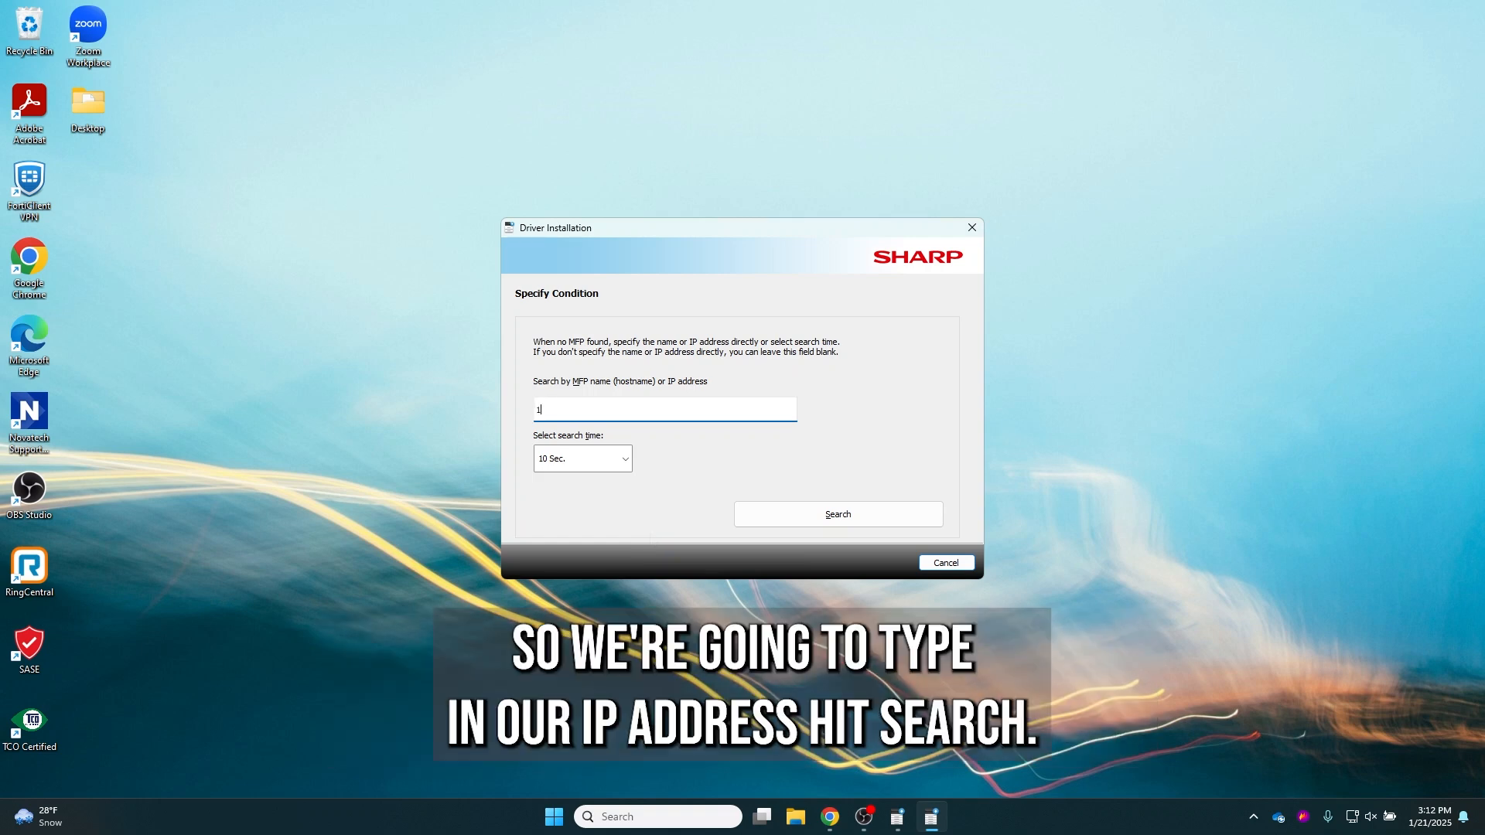
type("0.1.0.154")
left_click(807, 513)
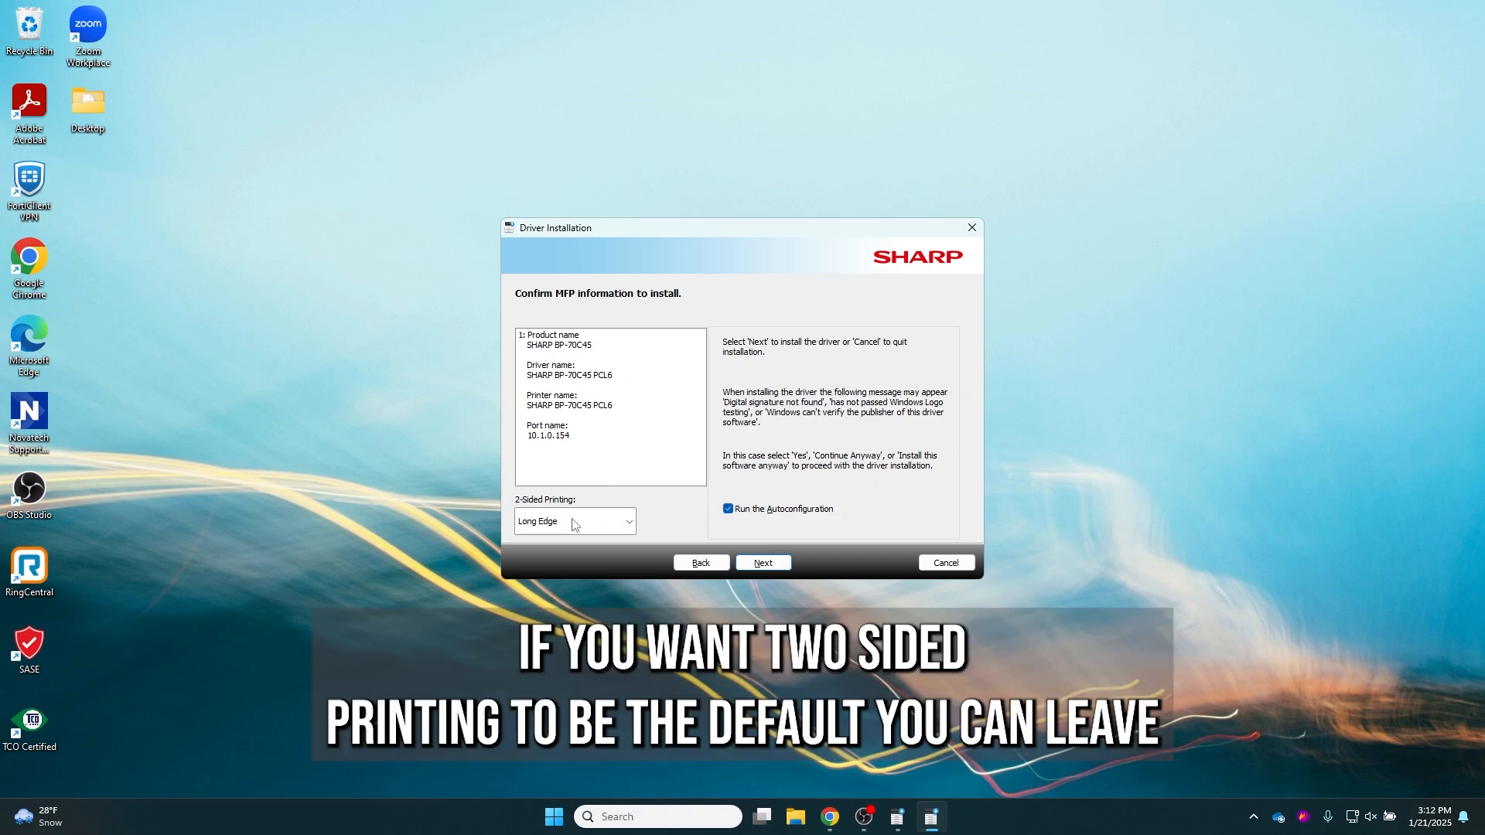
Set 2-Sided Printing to None and install the BP-70C45 PCL6 driver
left_click(597, 526)
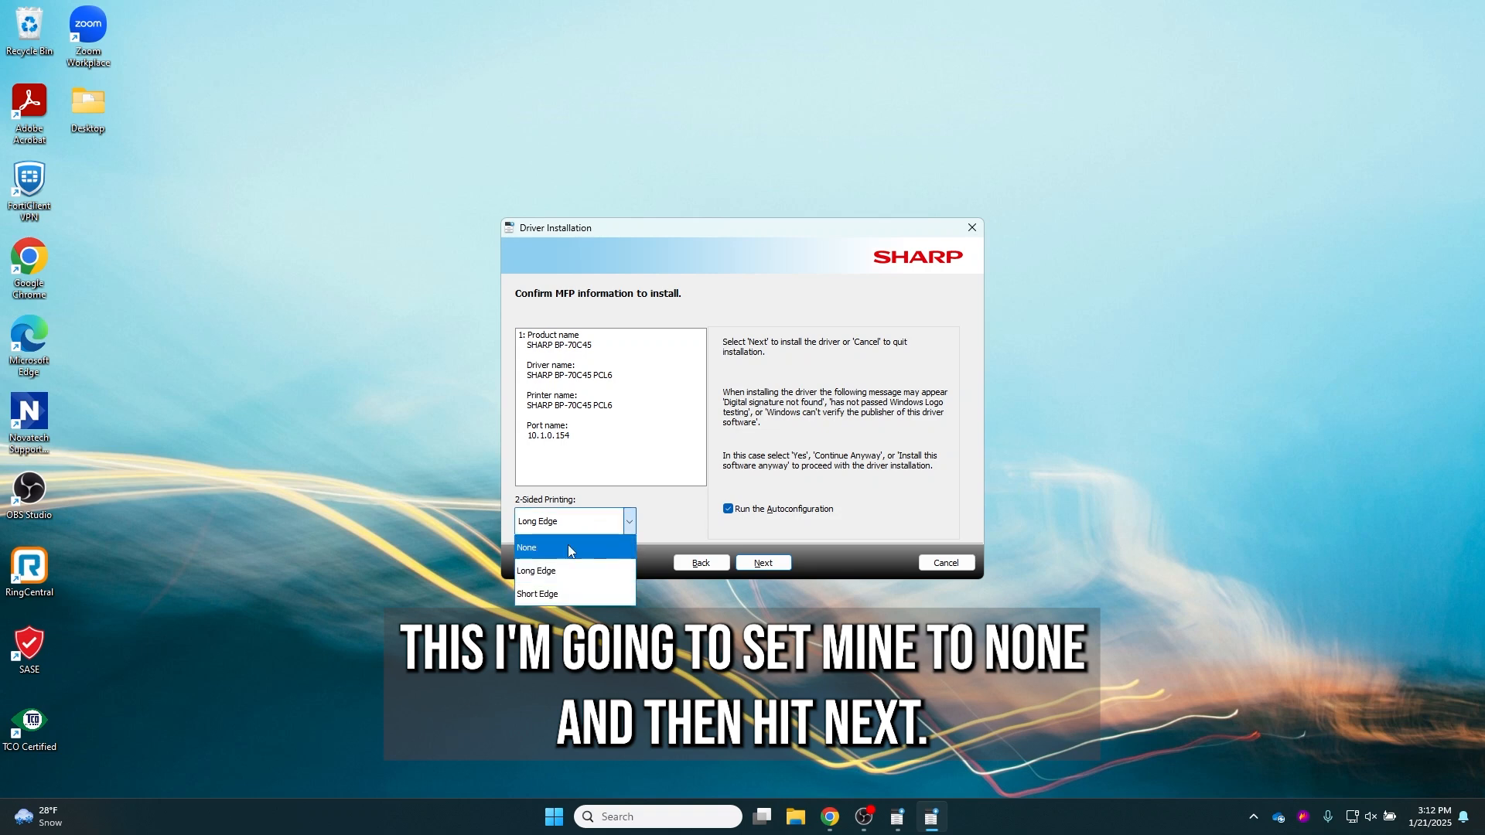
left_click(568, 547)
left_click(761, 564)
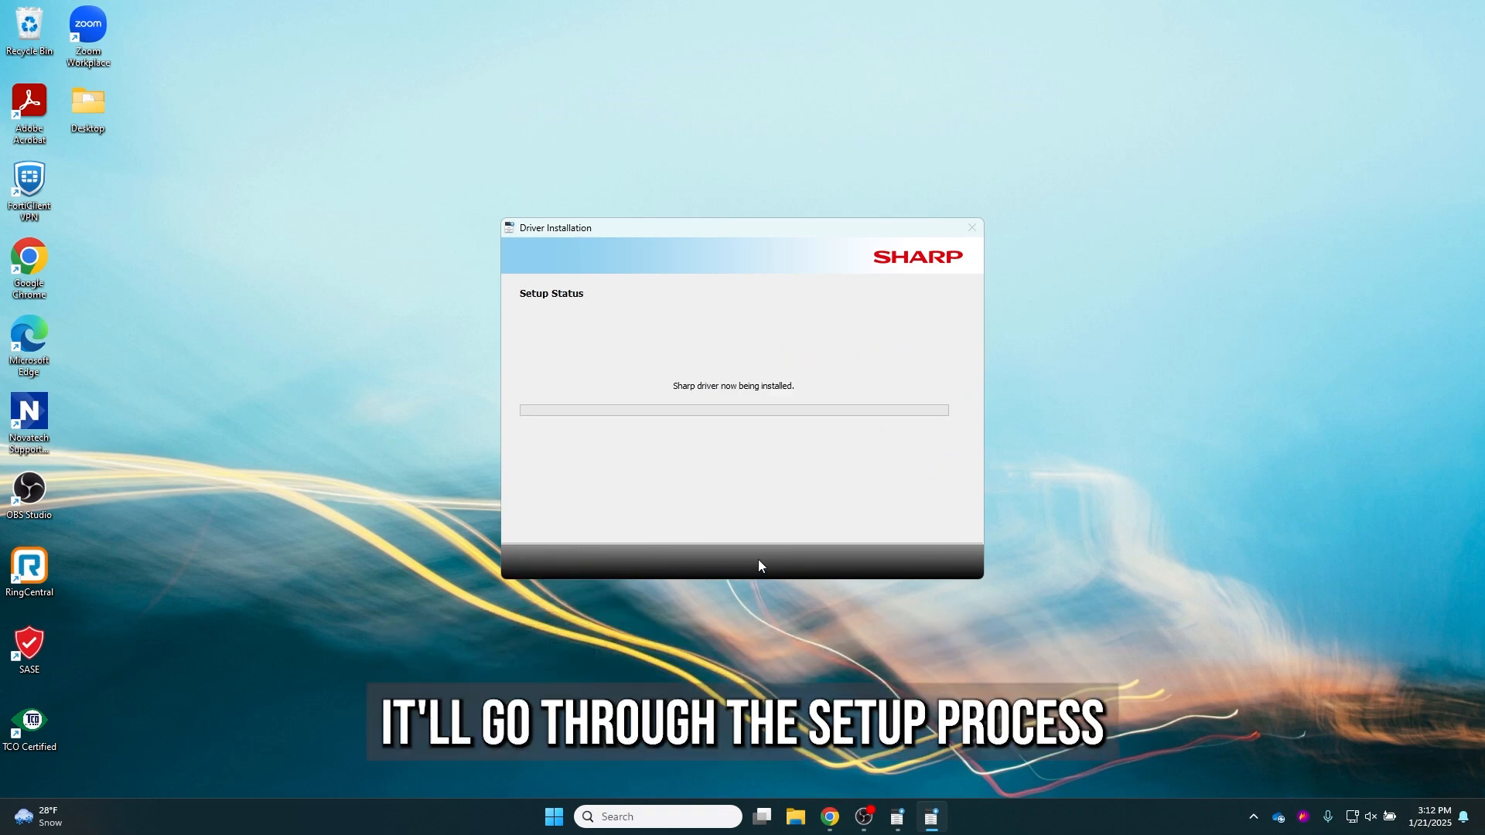